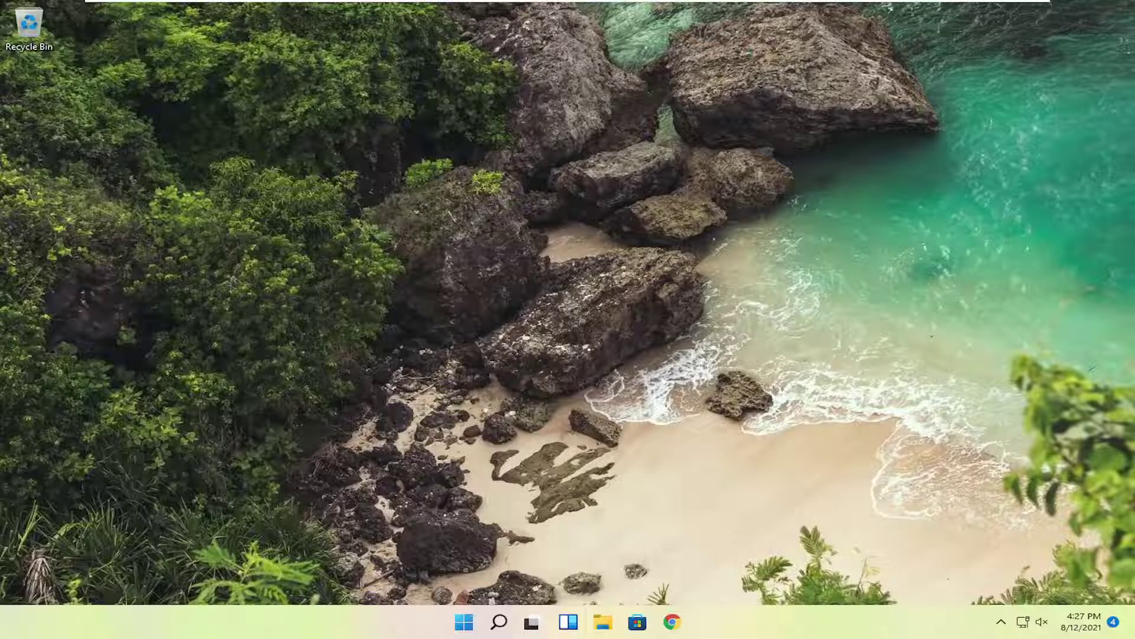
- Find 'control panel' with Windows search and open the Control Panel best match
click(499, 622)
text(control panel)
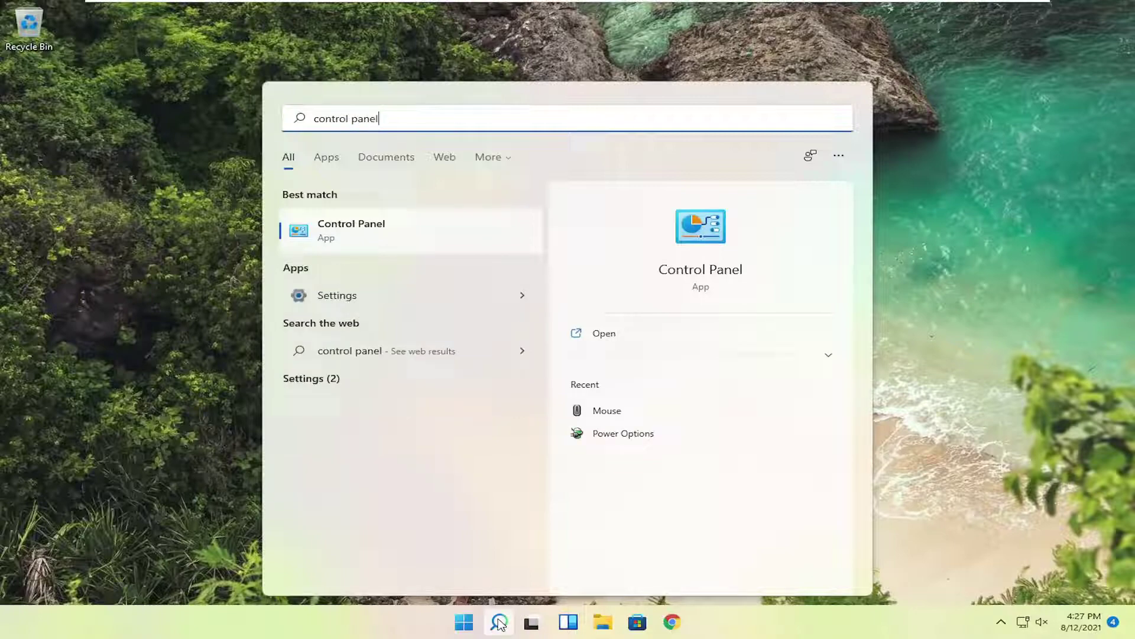
click(354, 238)
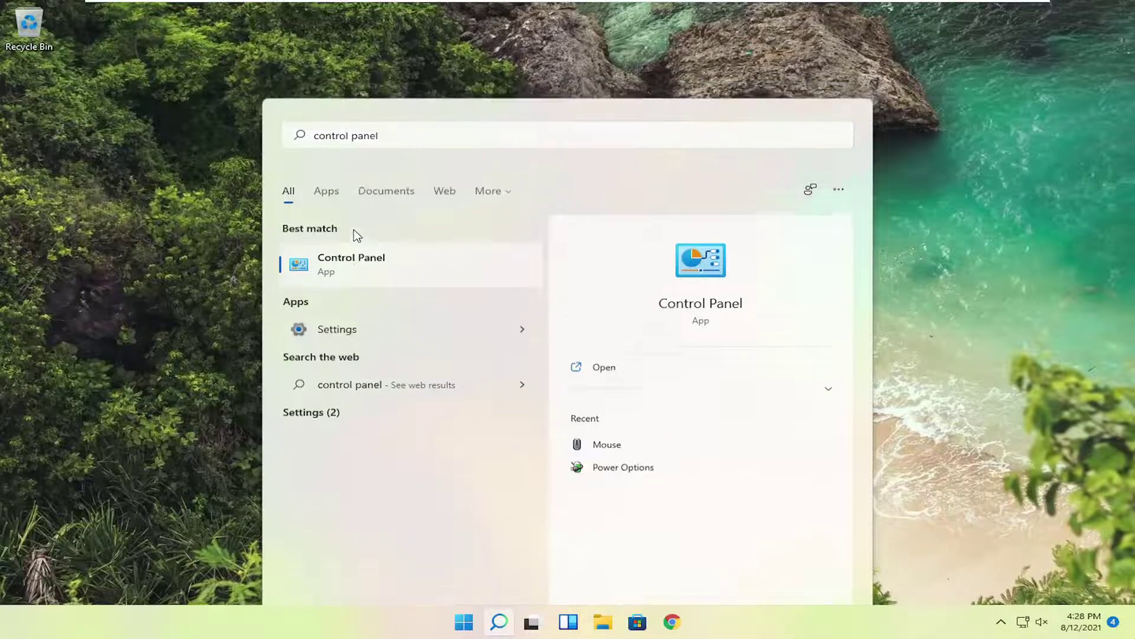
- Go to Devices and Printers through the Hardware and Sound category
click(827, 182)
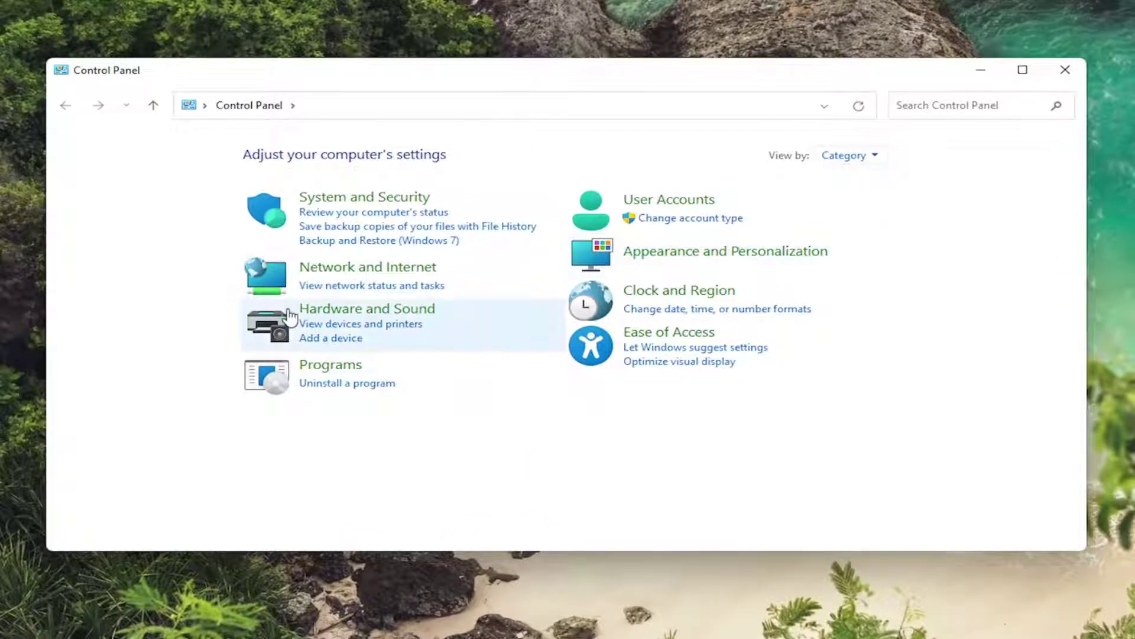
click(390, 316)
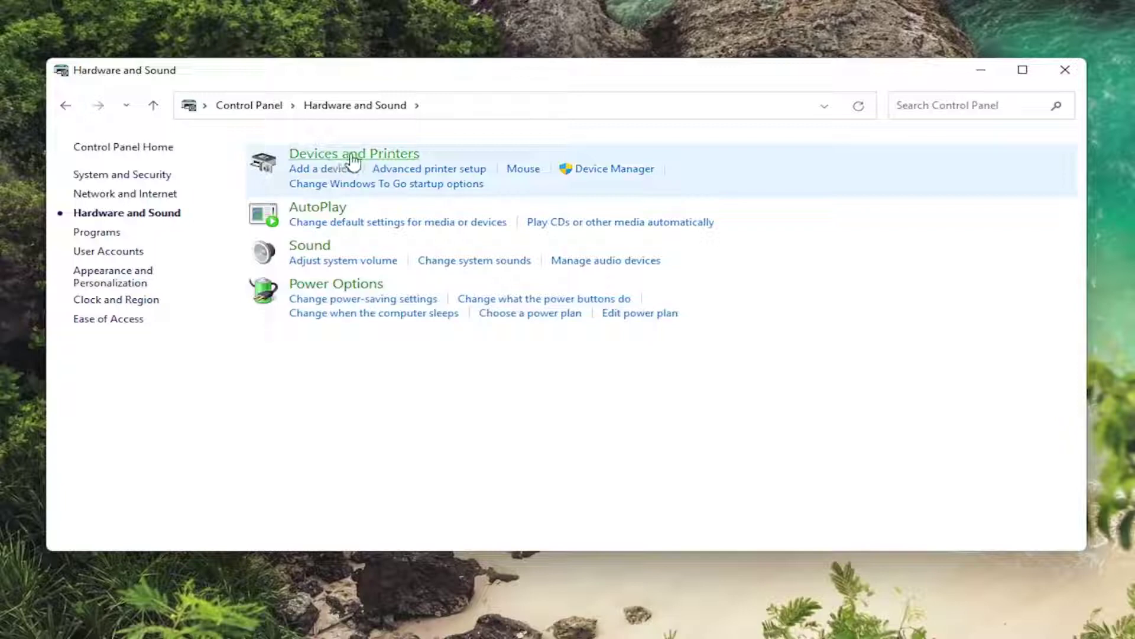
click(380, 160)
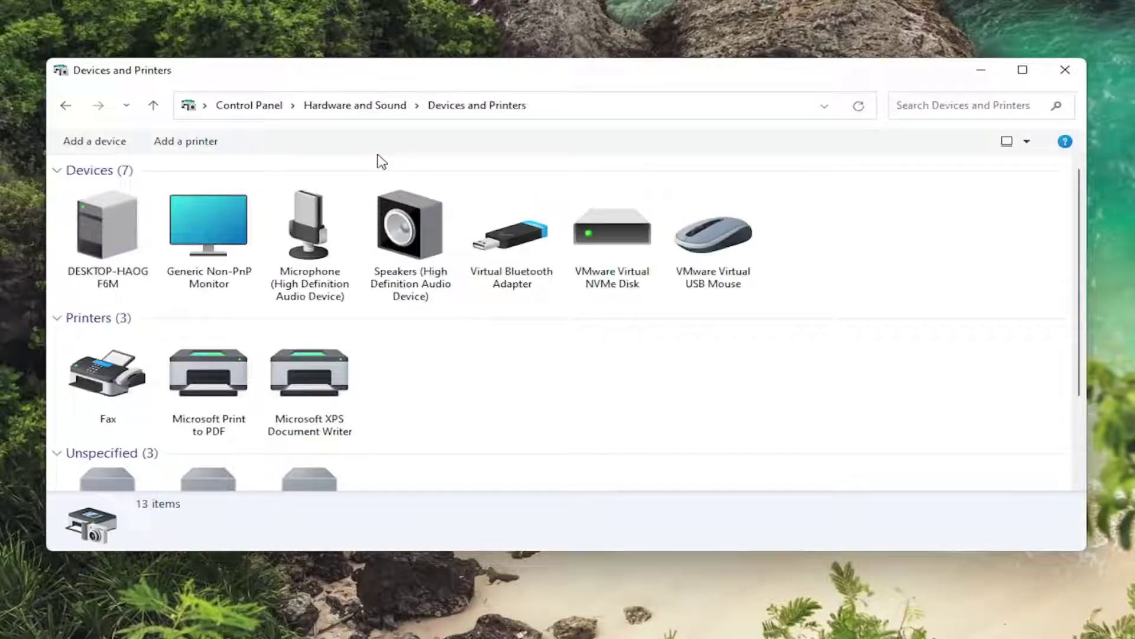
- Troubleshoot the VMware Virtual USB Mouse, close it, then launch Device Manager from search
click(724, 280)
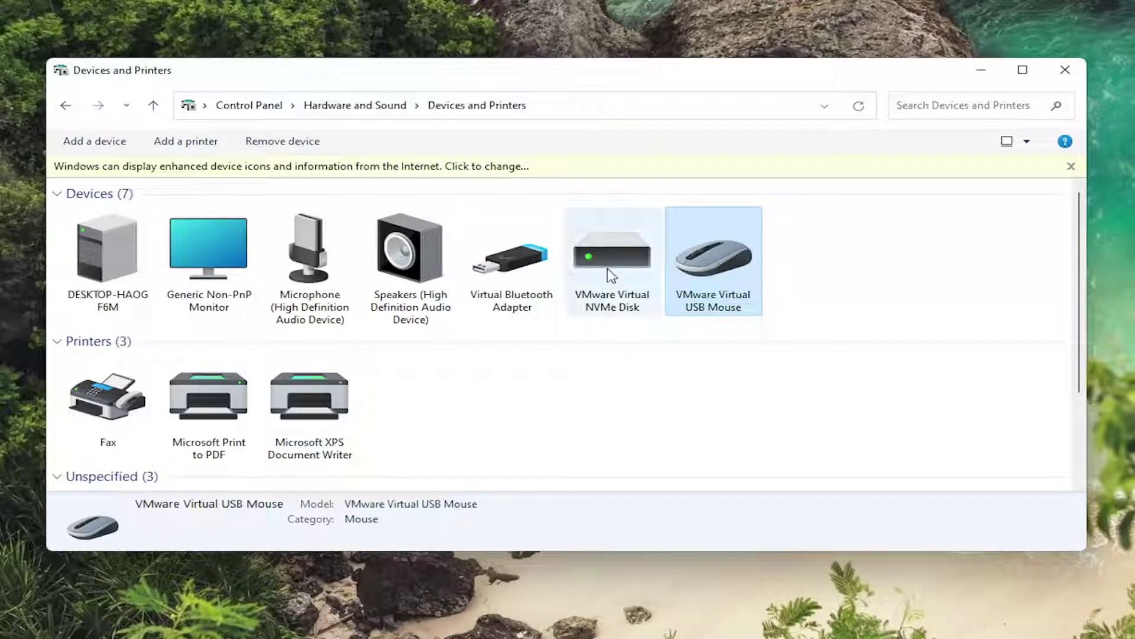
right_click(722, 272)
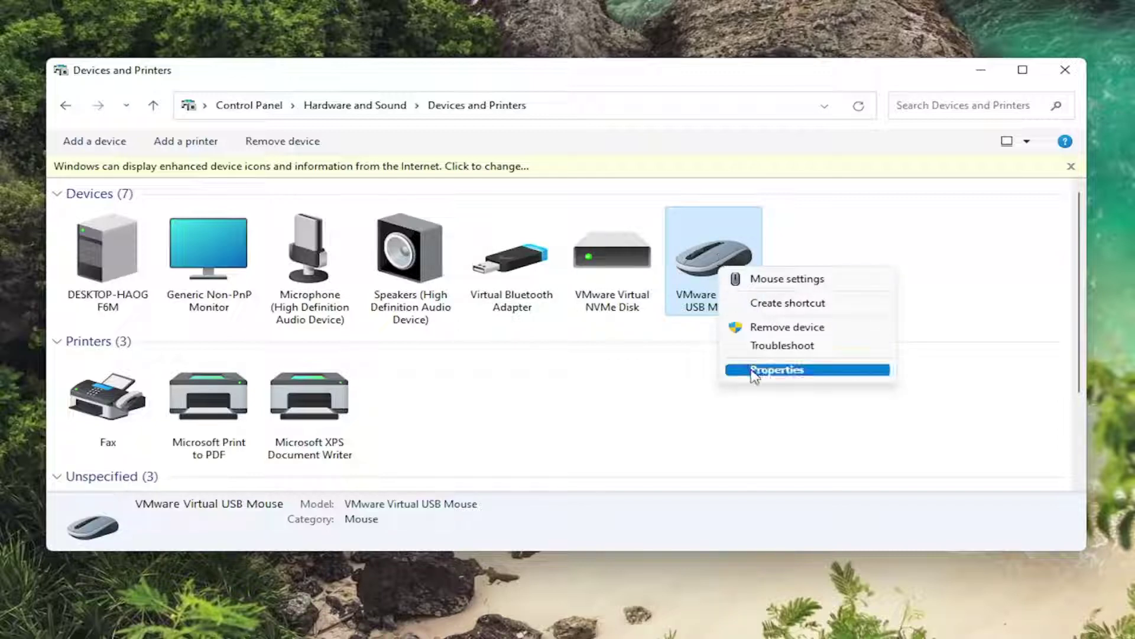
click(772, 345)
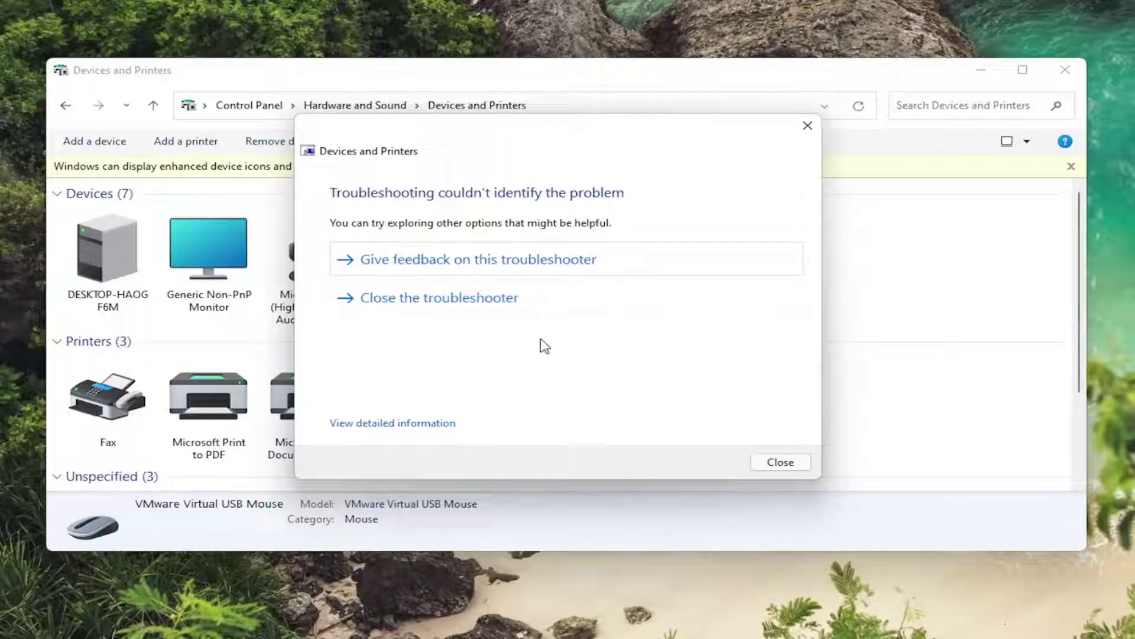
click(781, 462)
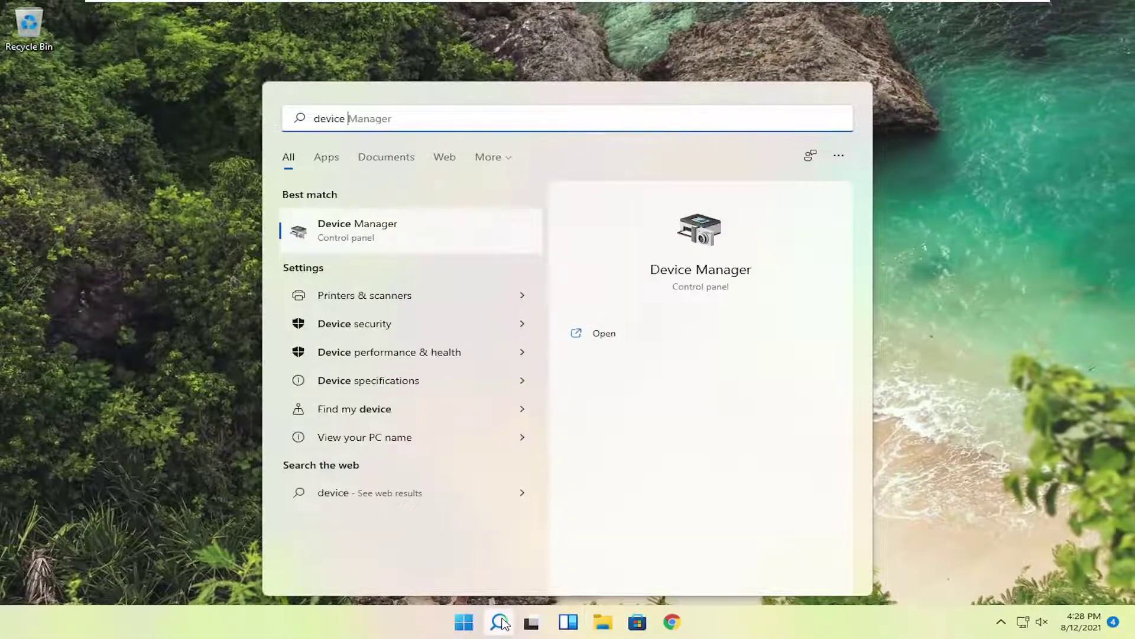
text(manager)
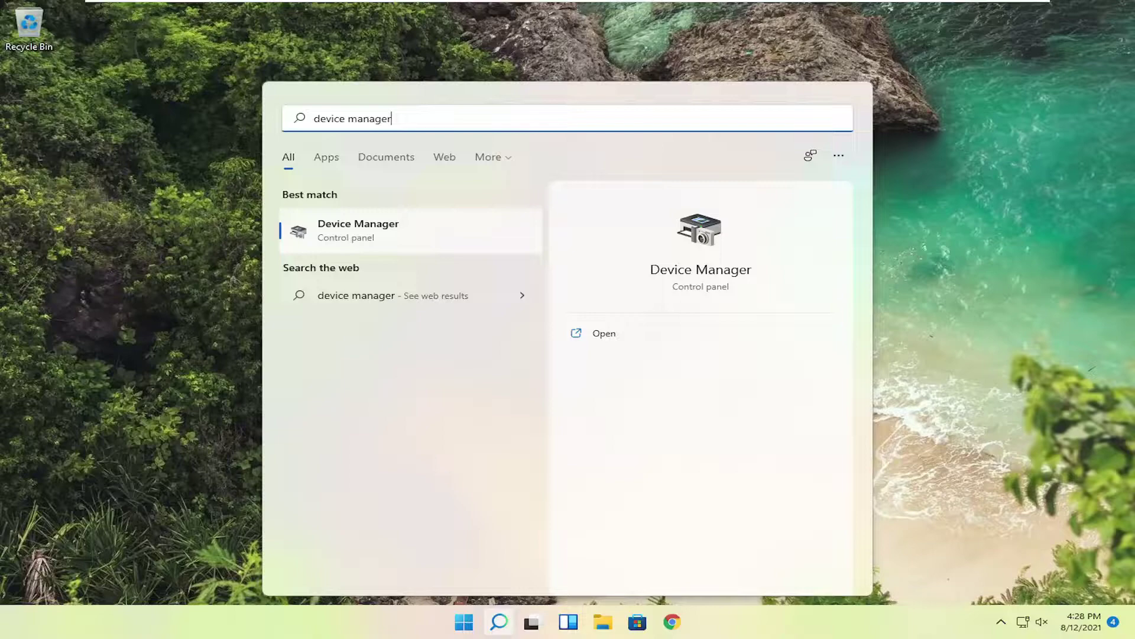
click(396, 226)
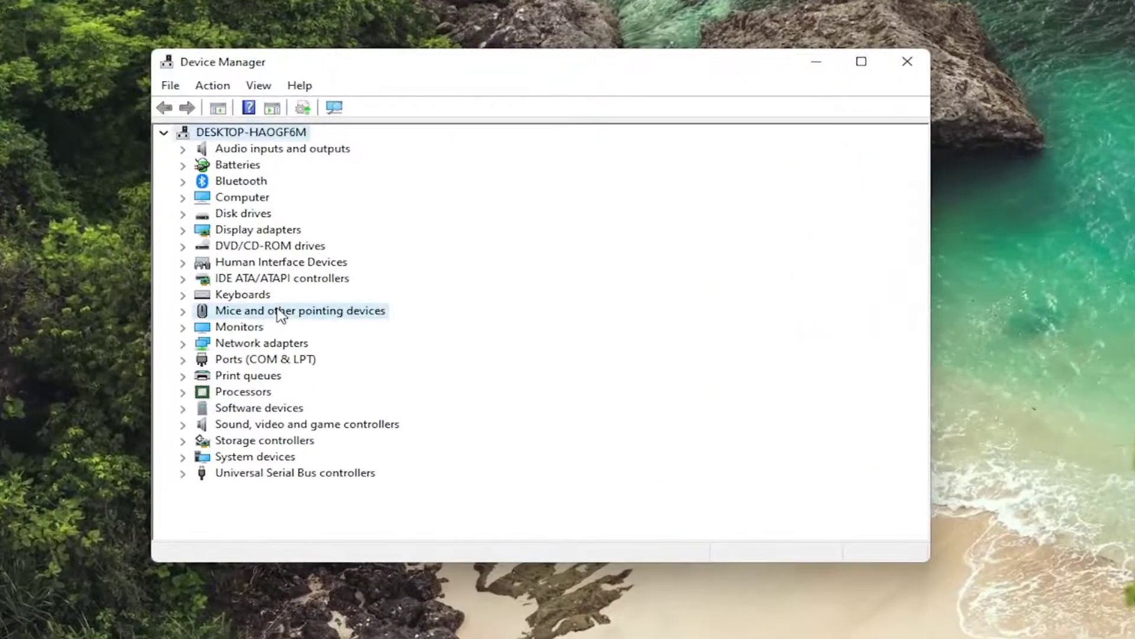
- Expand Mice and other pointing devices and bring up the VMware Pointing Device's actions
double_click(280, 313)
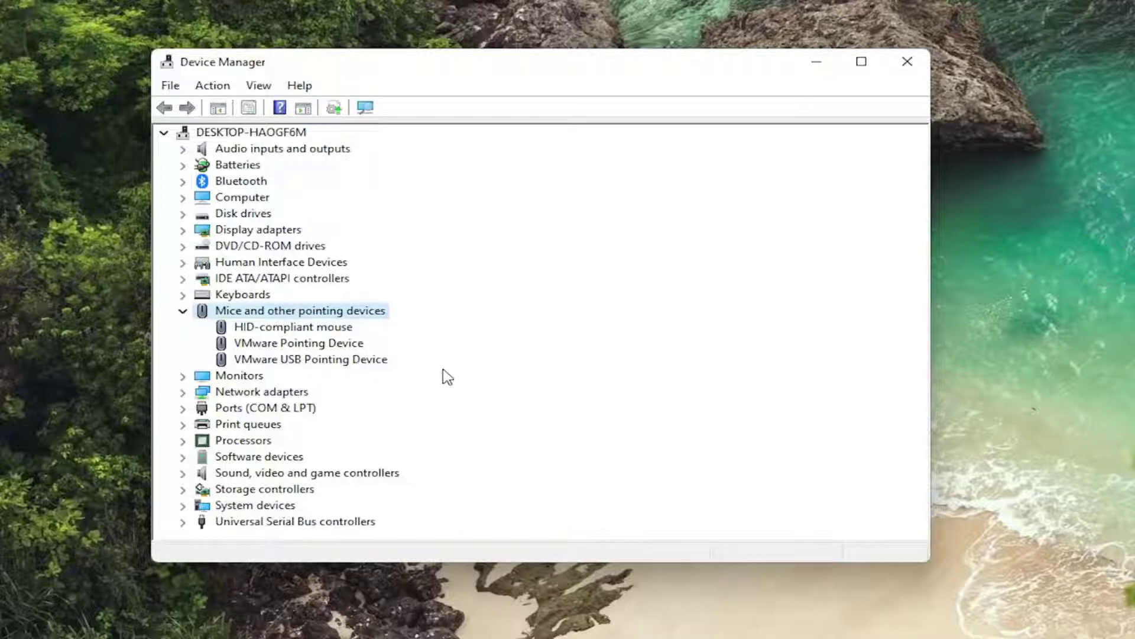
right_click(273, 349)
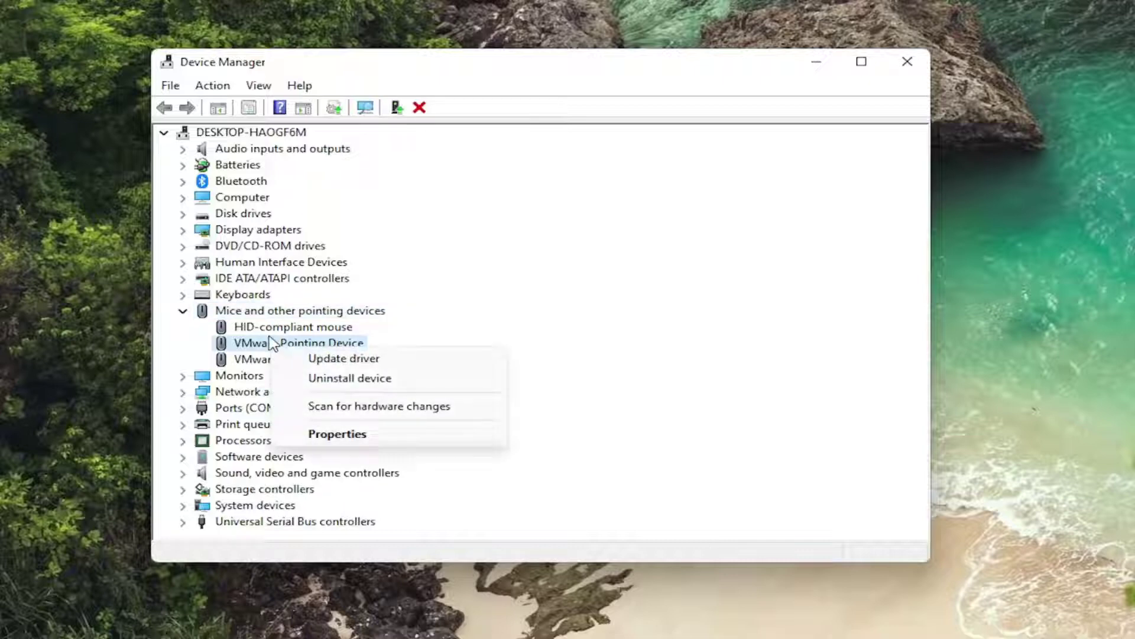
- Reinstall the VMware Pointing Device driver from the computer's compatible-driver list, then close the wizard
click(329, 358)
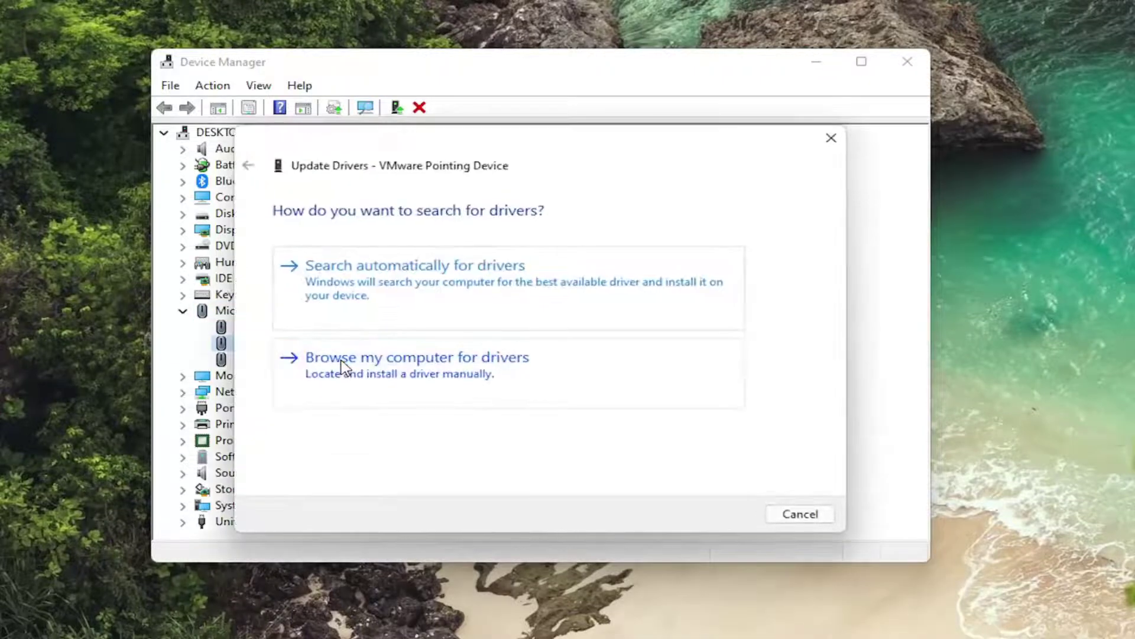
click(437, 377)
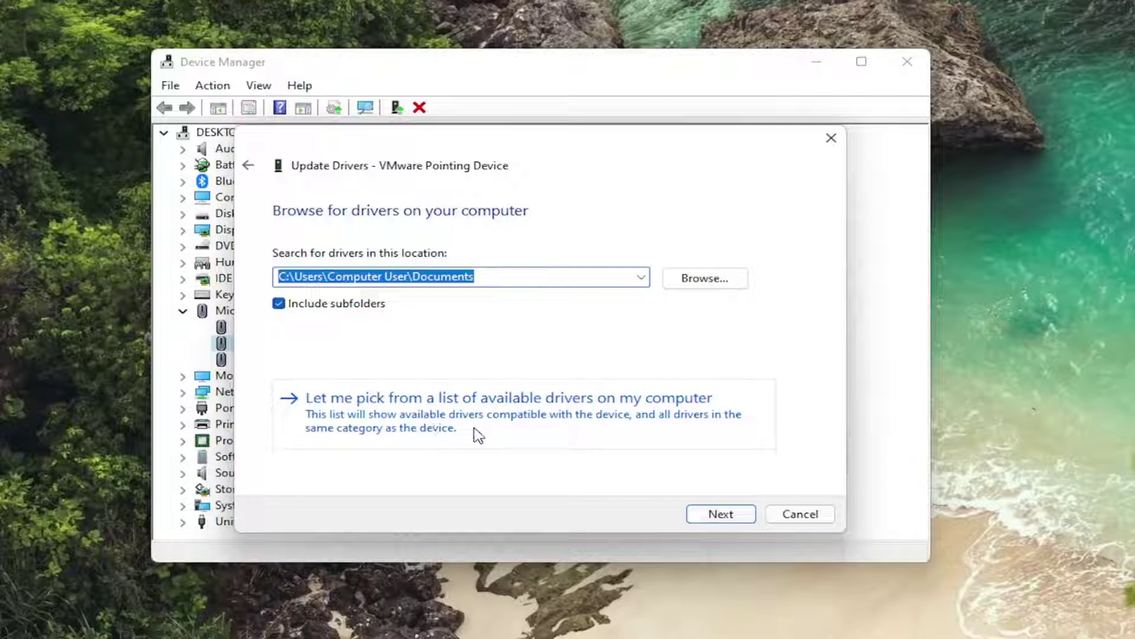
click(585, 418)
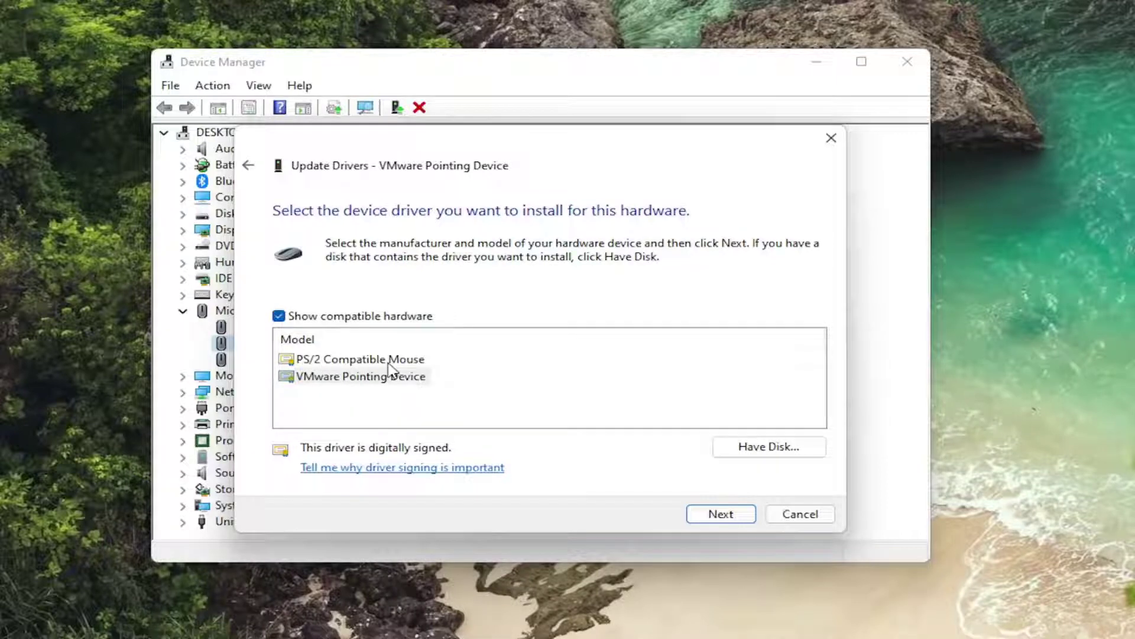
click(720, 513)
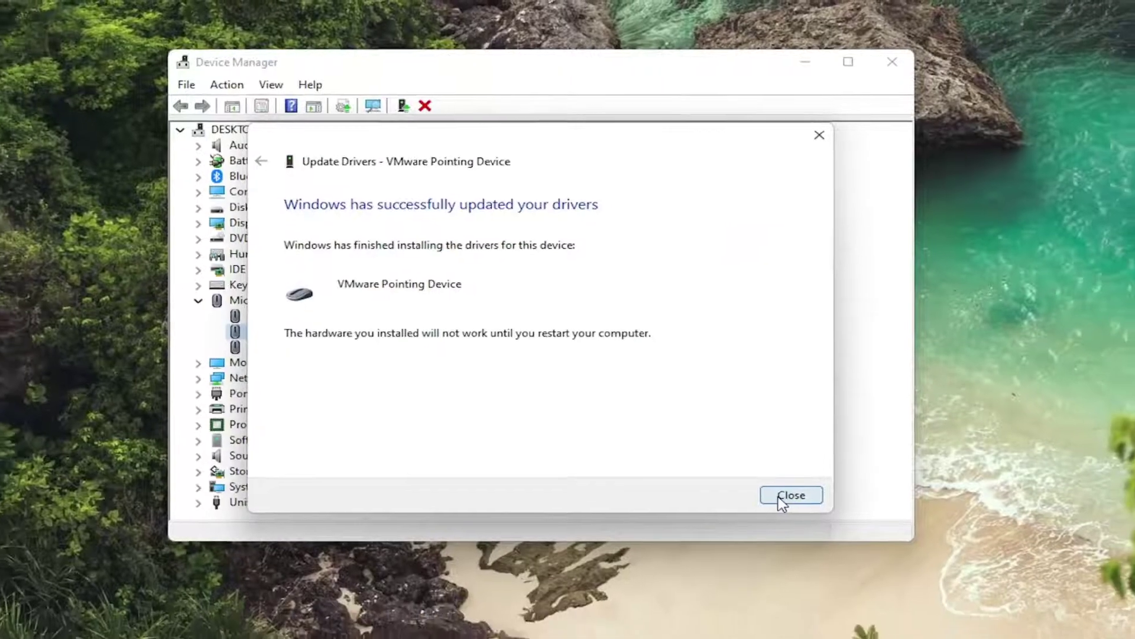
click(802, 514)
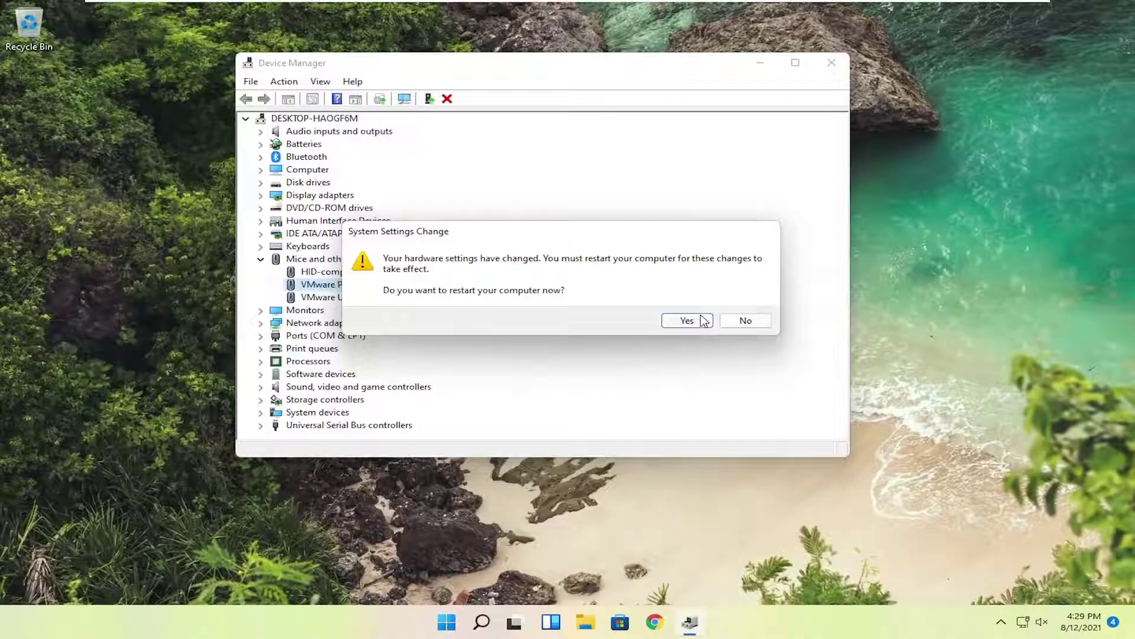